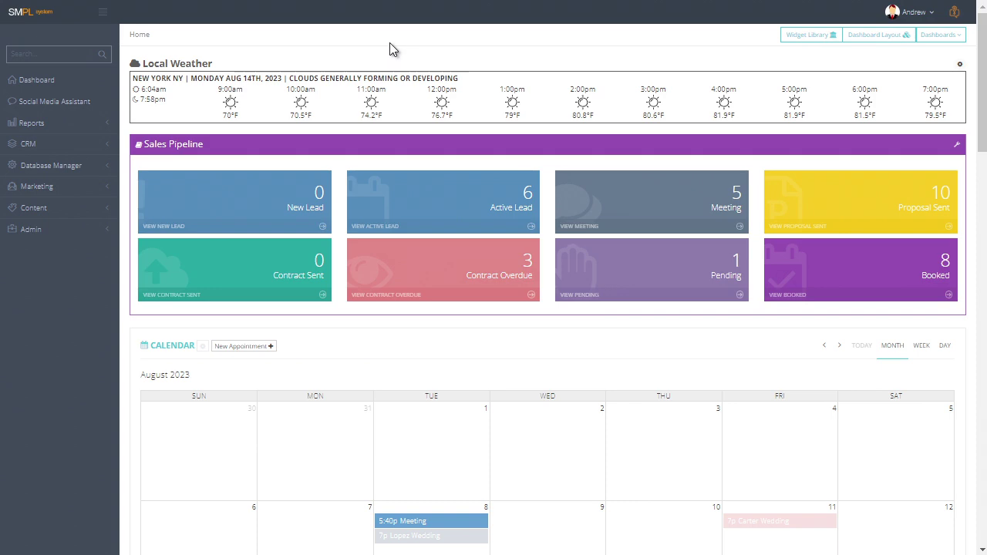
Step: Open a new payment page form for the booked Sample Wedding event
{"action": "left_click", "coordinate": [781, 300]}
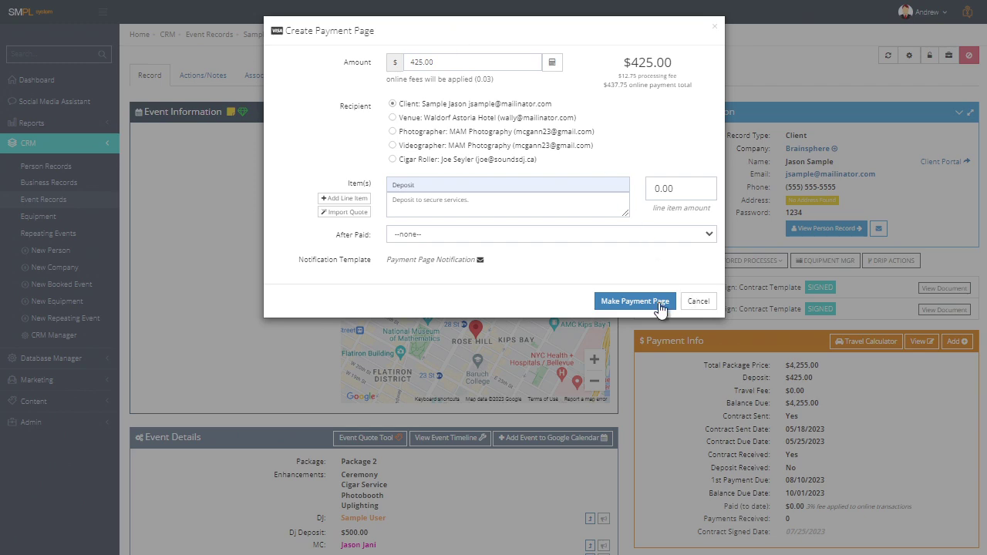
{"action": "left_click", "coordinate": [689, 301]}
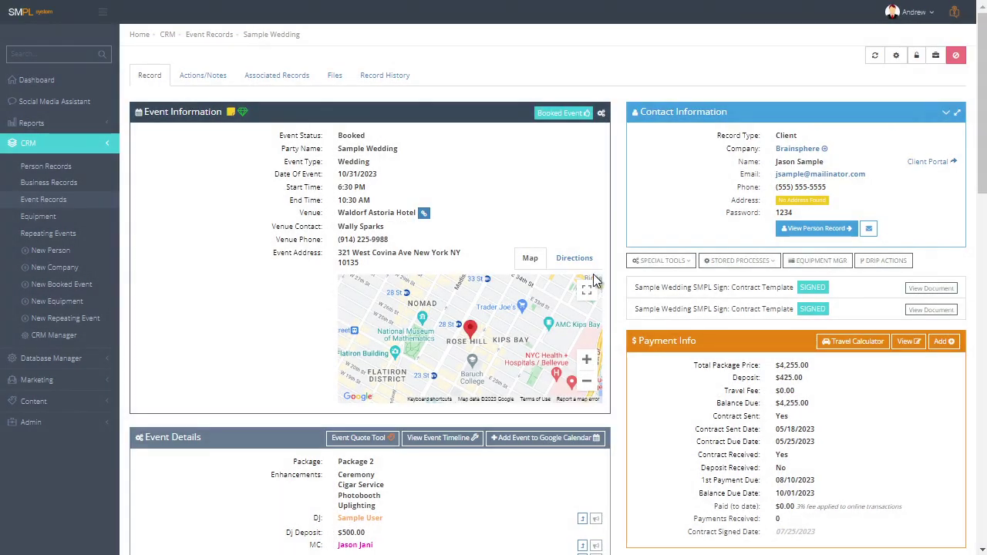
{"action": "left_click", "coordinate": [663, 262]}
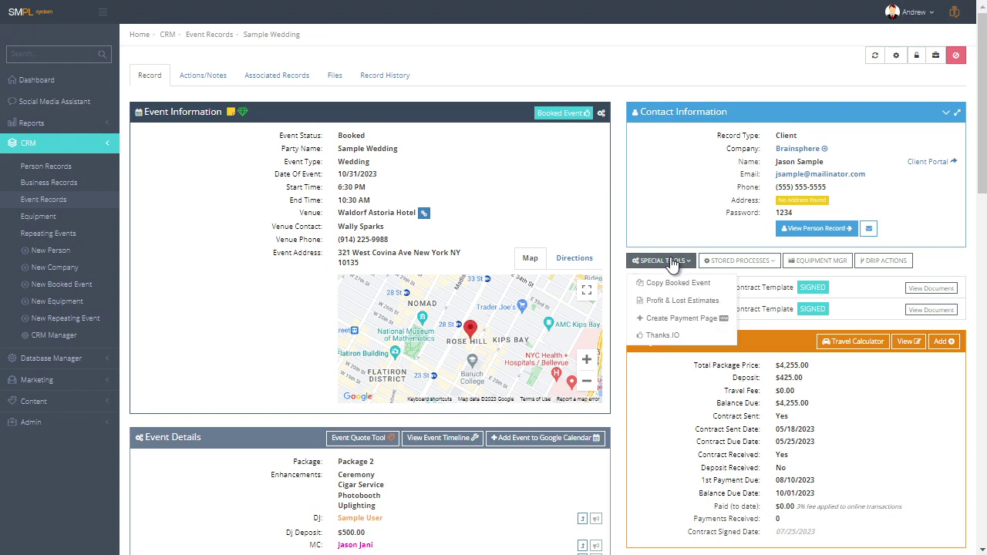
{"action": "left_click", "coordinate": [677, 319]}
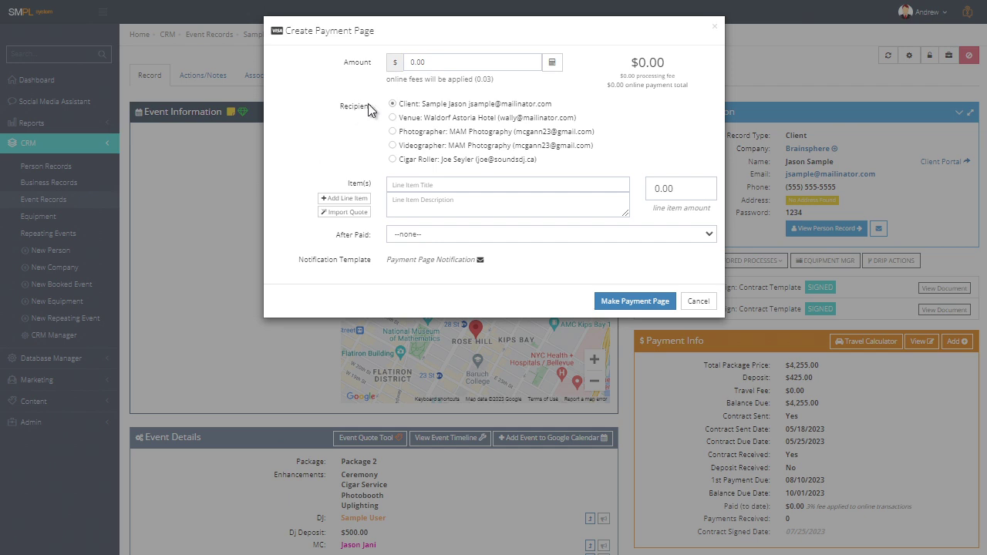
Step: Set the payment amount to 425.00 and calculate the online payment total including the processing fee
{"action": "left_click_drag", "start_coordinate": [436, 62], "coordinate": [362, 72]}
{"action": "type", "text": "45"}
{"action": "key", "text": "BackSpace"}
{"action": "type", "text": "25"}
{"action": "left_click", "coordinate": [505, 108]}
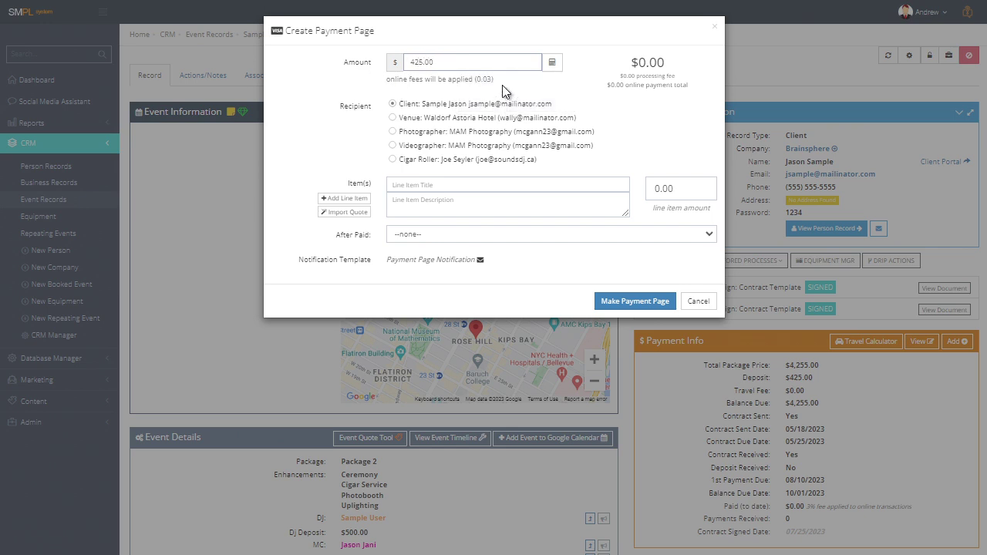
{"action": "left_click", "coordinate": [552, 62]}
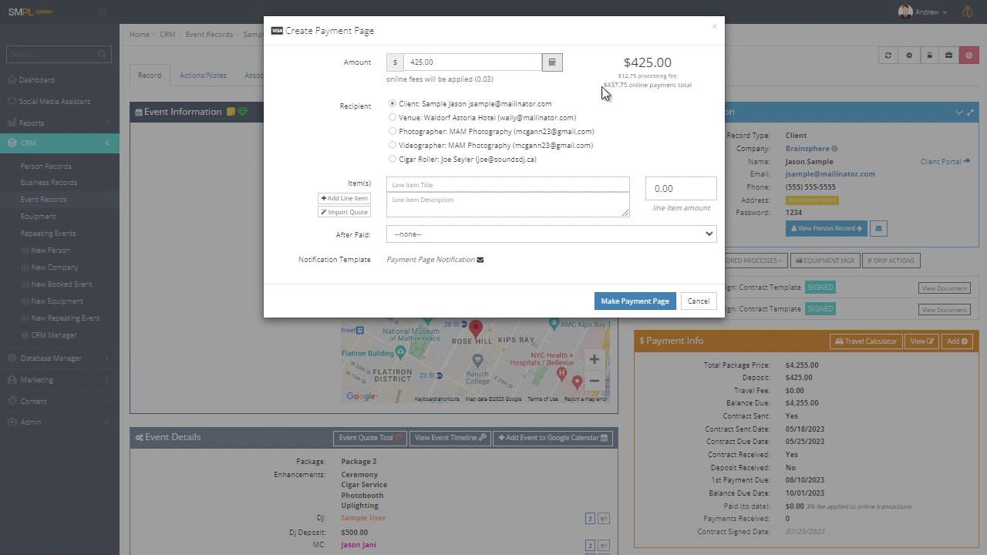
{"action": "left_click_drag", "start_coordinate": [603, 85], "coordinate": [685, 86]}
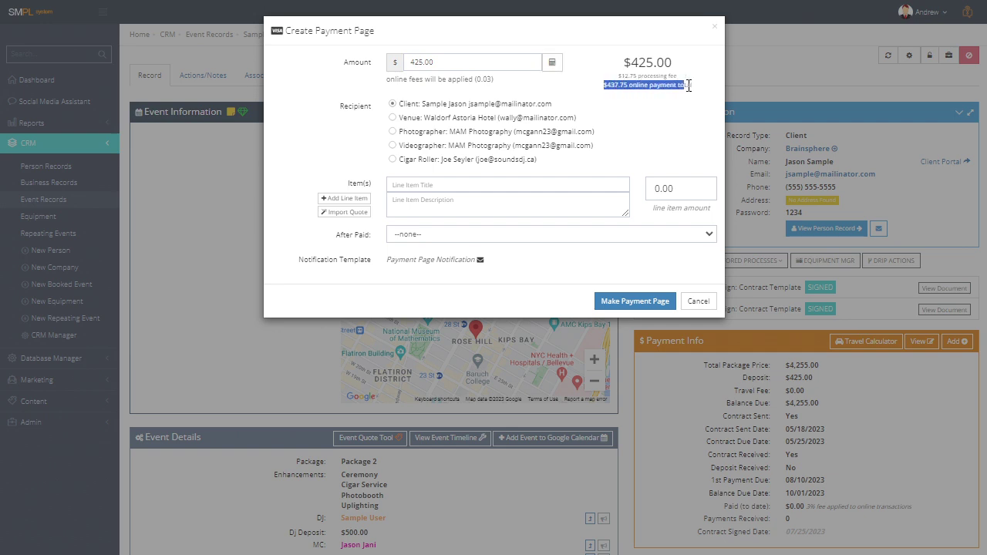
{"action": "left_click", "coordinate": [647, 95]}
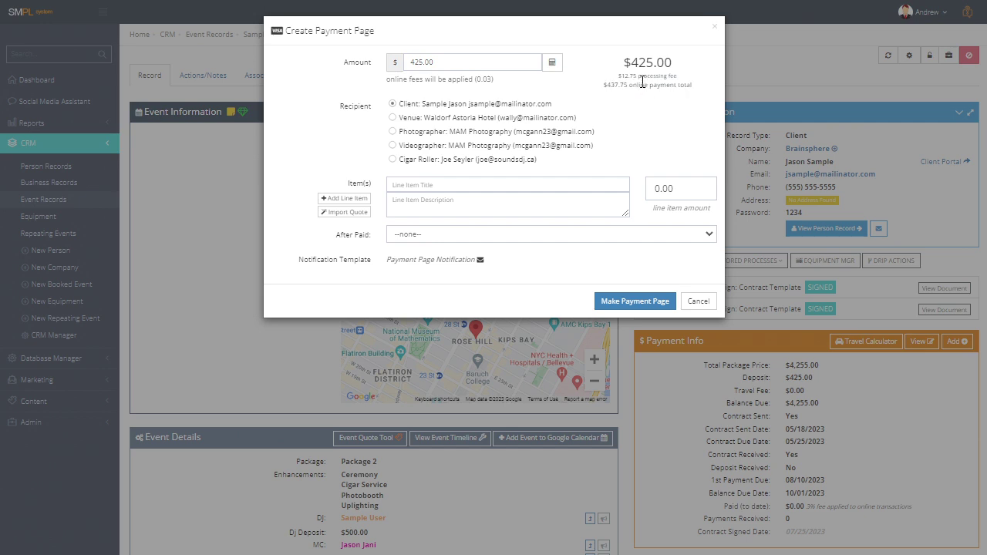
{"action": "left_click_drag", "start_coordinate": [623, 63], "coordinate": [677, 65]}
{"action": "left_click", "coordinate": [643, 108]}
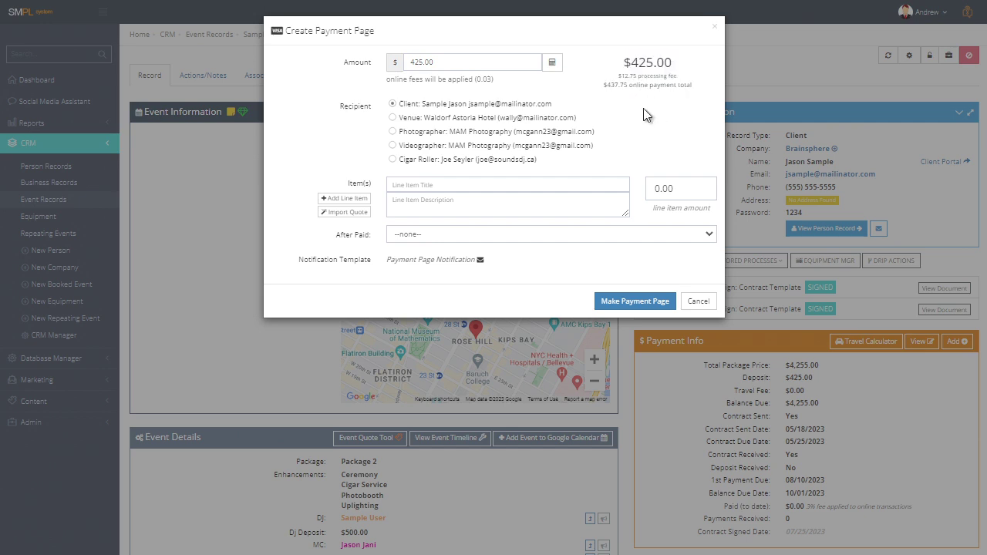
Step: Fill in a Deposit line item described as "amount secure our services." with a line item amount of 425.00
{"action": "left_click", "coordinate": [412, 185]}
{"action": "left_click", "coordinate": [491, 214]}
{"action": "left_click", "coordinate": [414, 205]}
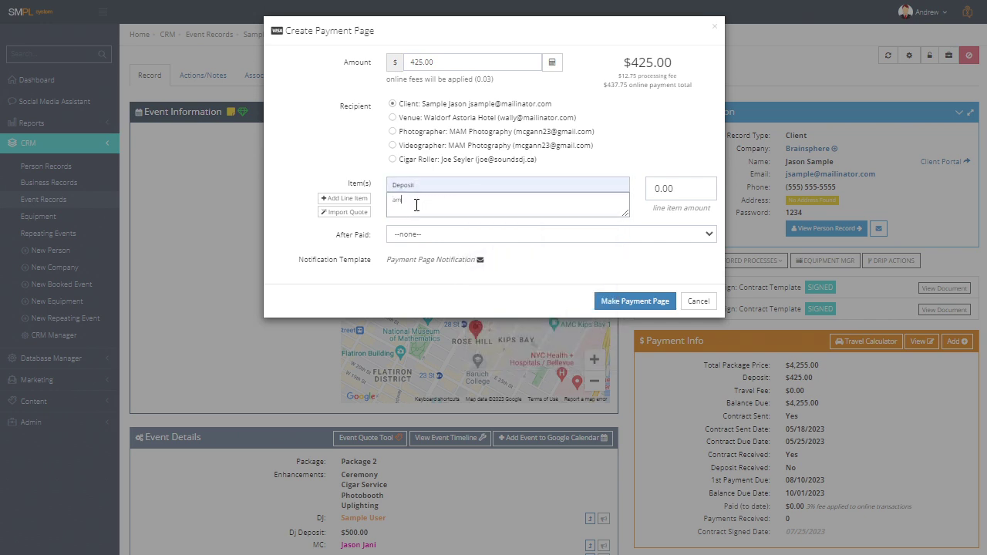
{"action": "left_click", "coordinate": [427, 235]}
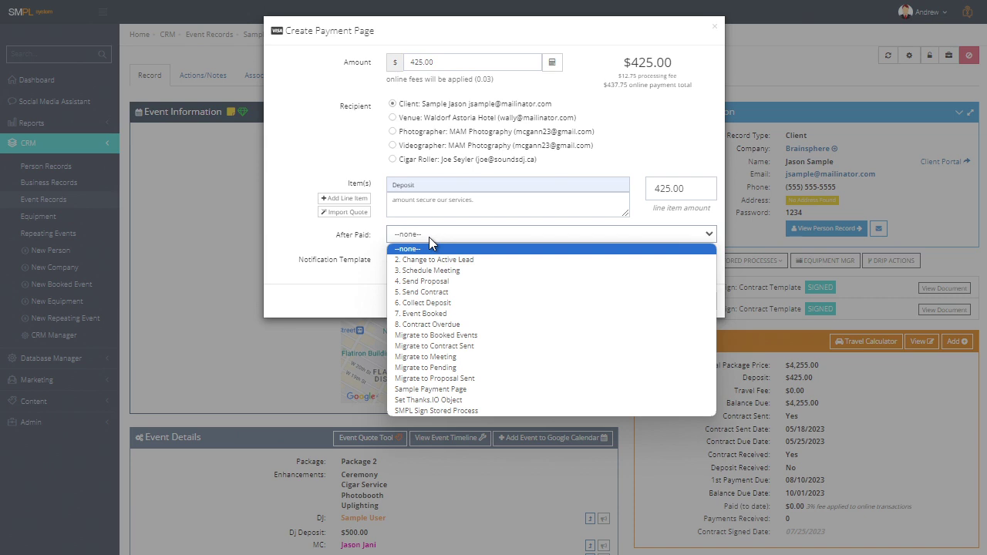
{"action": "left_click", "coordinate": [429, 237]}
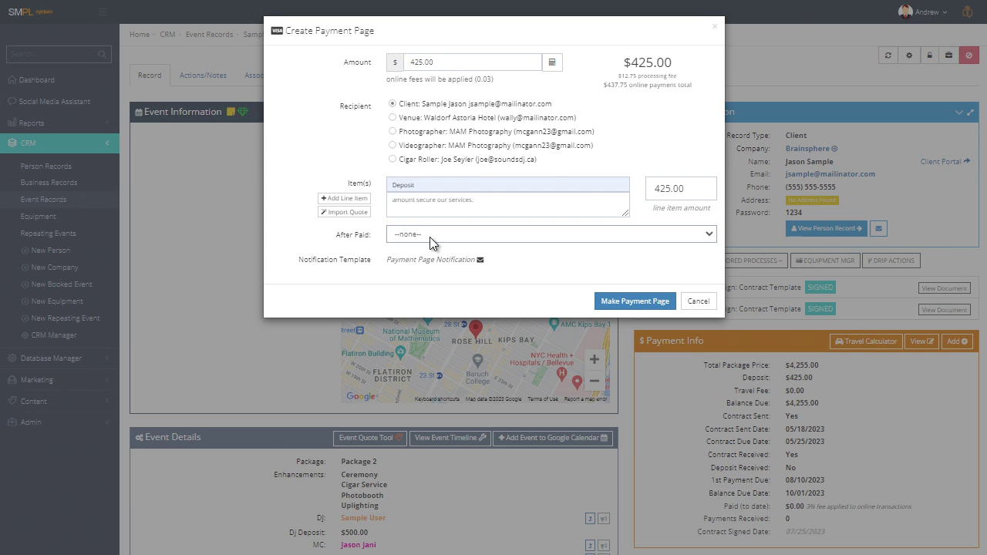
Step: Create the payment page from the event's imported quote, with 7. Event Booked as the after-paid process
{"action": "left_click", "coordinate": [339, 219]}
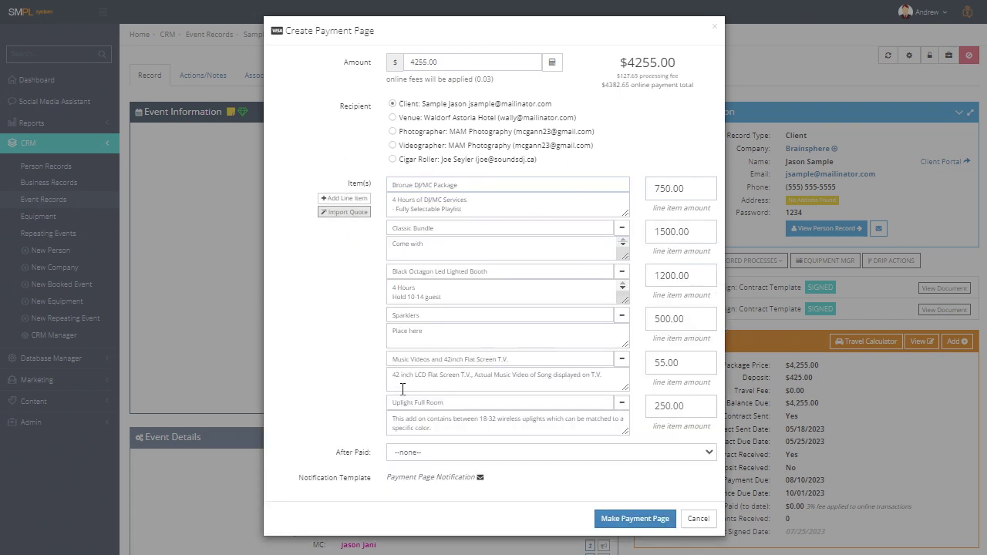
{"action": "left_click", "coordinate": [442, 455]}
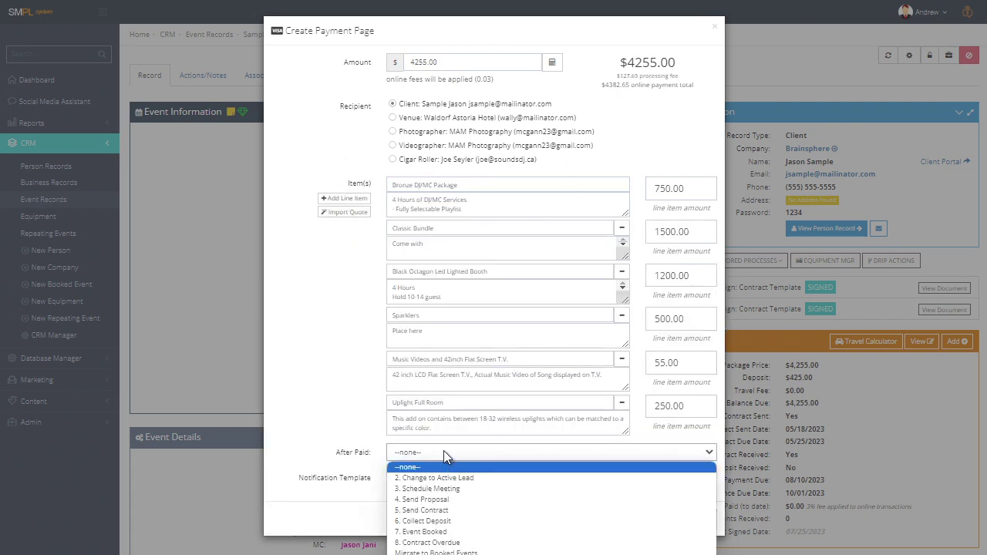
{"action": "left_click", "coordinate": [468, 532]}
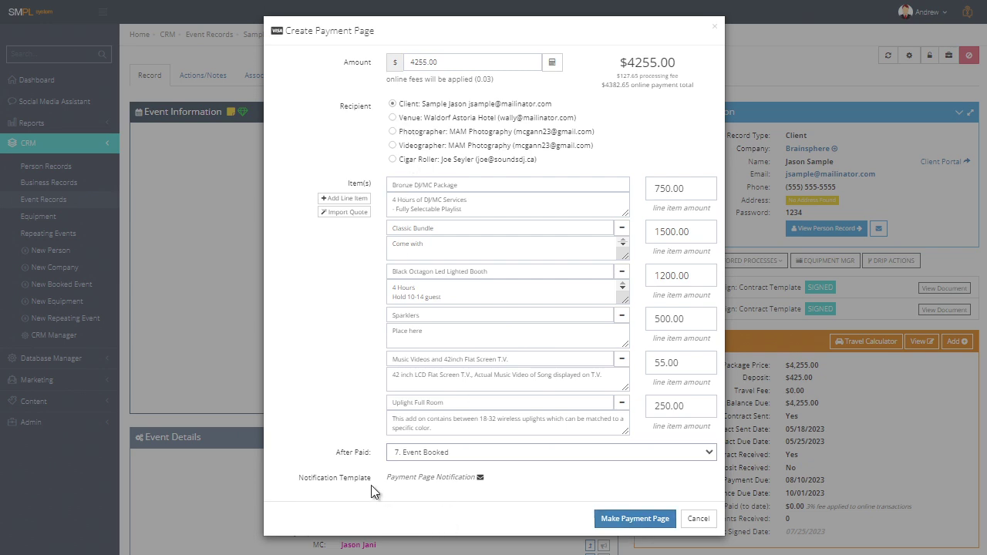
{"action": "left_click_drag", "start_coordinate": [300, 482], "coordinate": [500, 484]}
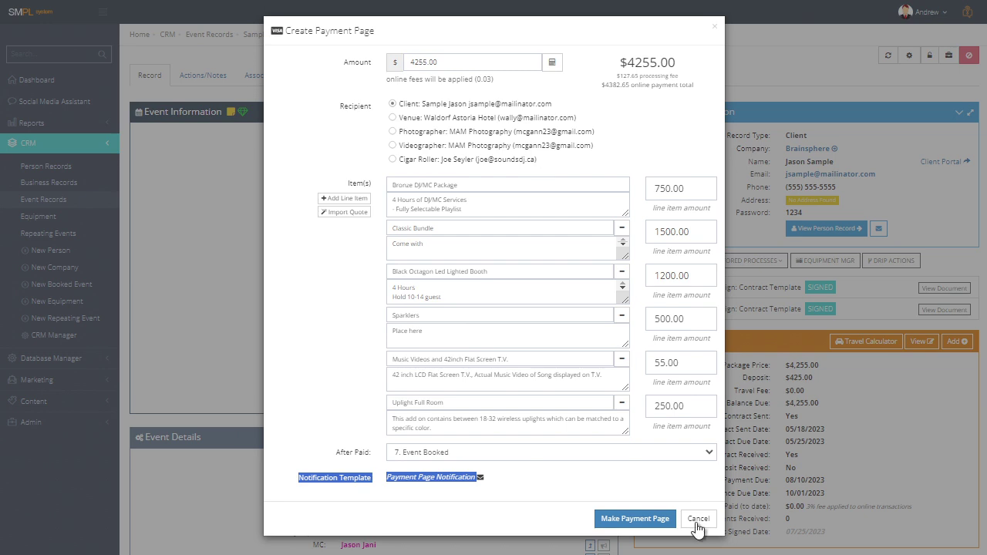
{"action": "left_click", "coordinate": [612, 524]}
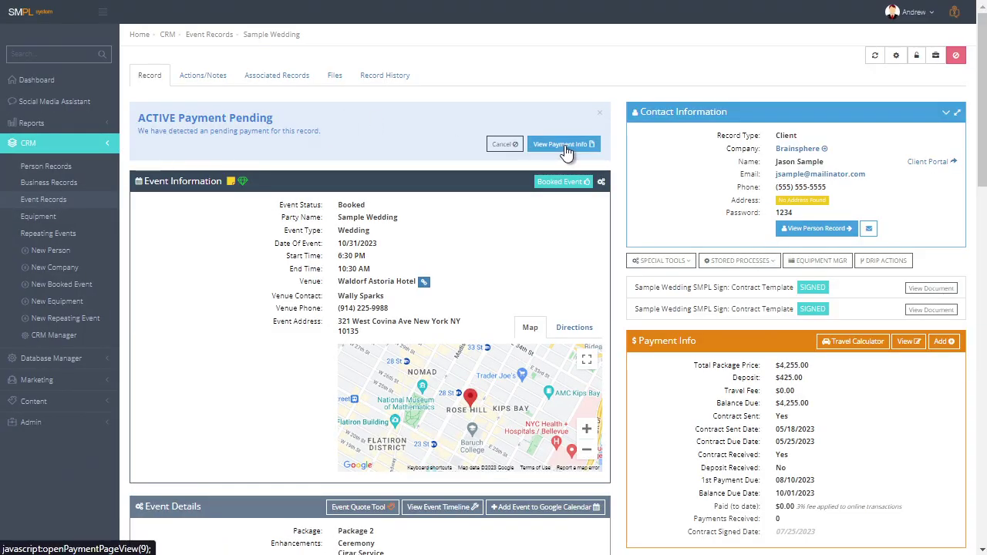
Step: View the pending payment's receipt through to its totals and check its print preview without printing
{"action": "left_click", "coordinate": [563, 148]}
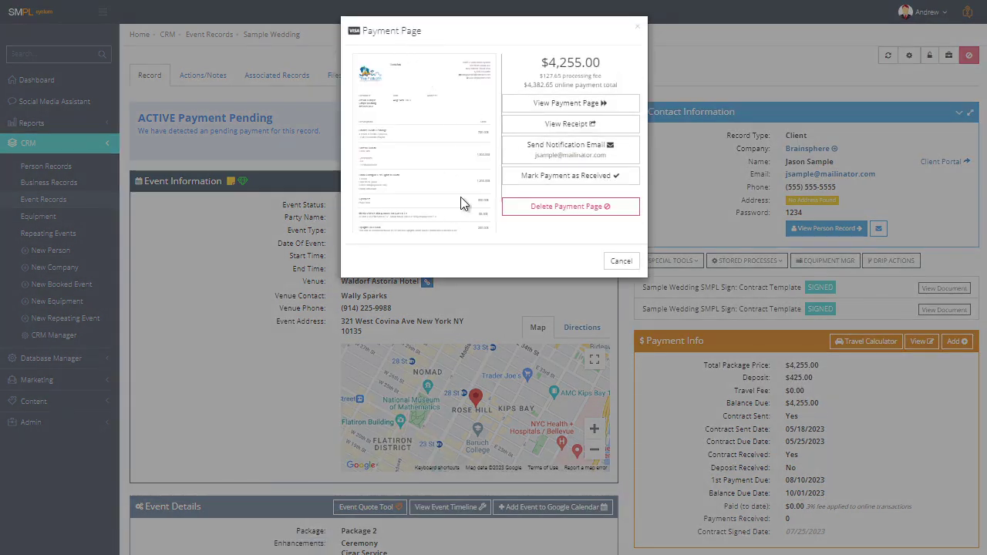
{"action": "left_click", "coordinate": [568, 127]}
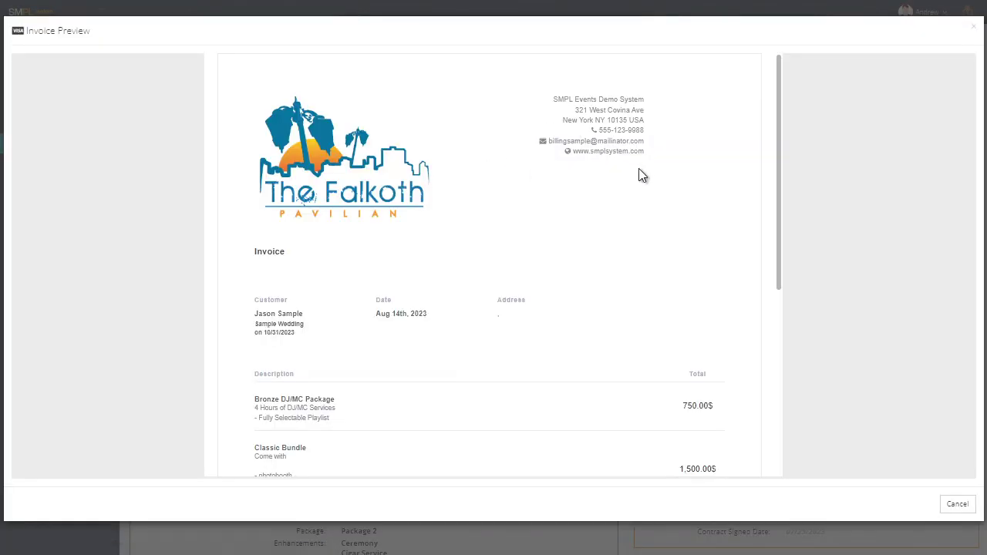
{"action": "scroll", "coordinate": [644, 171], "scroll_direction": "down", "scroll_amount": 5}
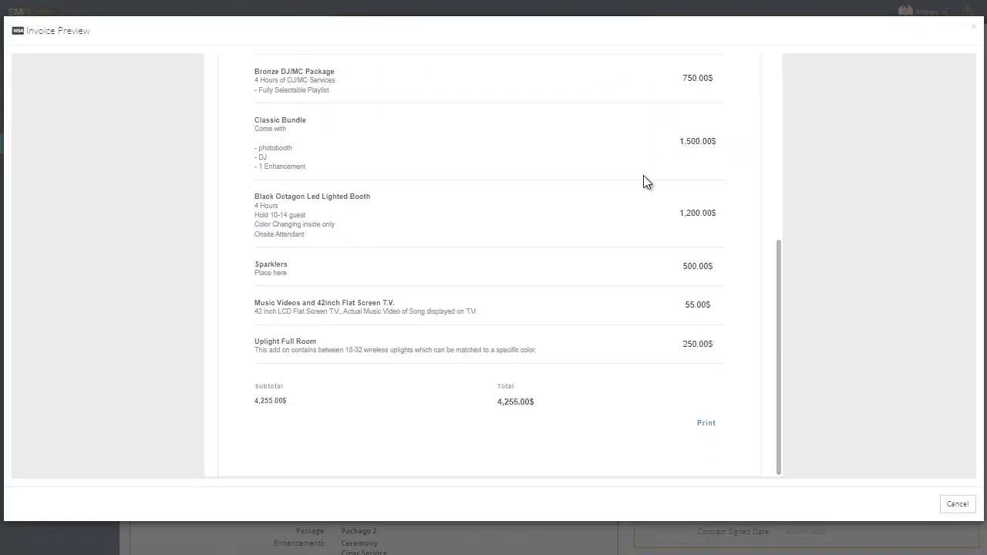
{"action": "left_click", "coordinate": [706, 424]}
{"action": "left_click", "coordinate": [835, 456]}
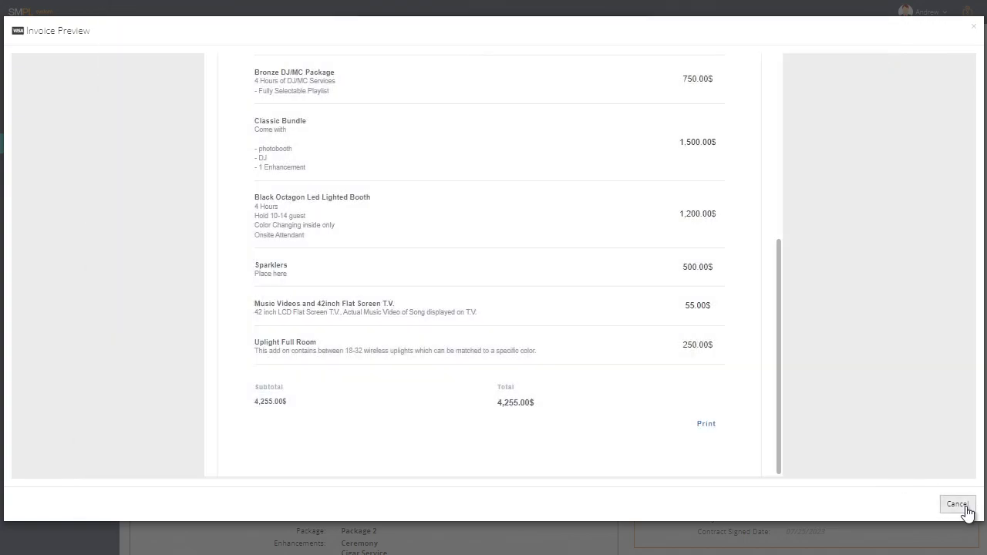
{"action": "left_click", "coordinate": [958, 506]}
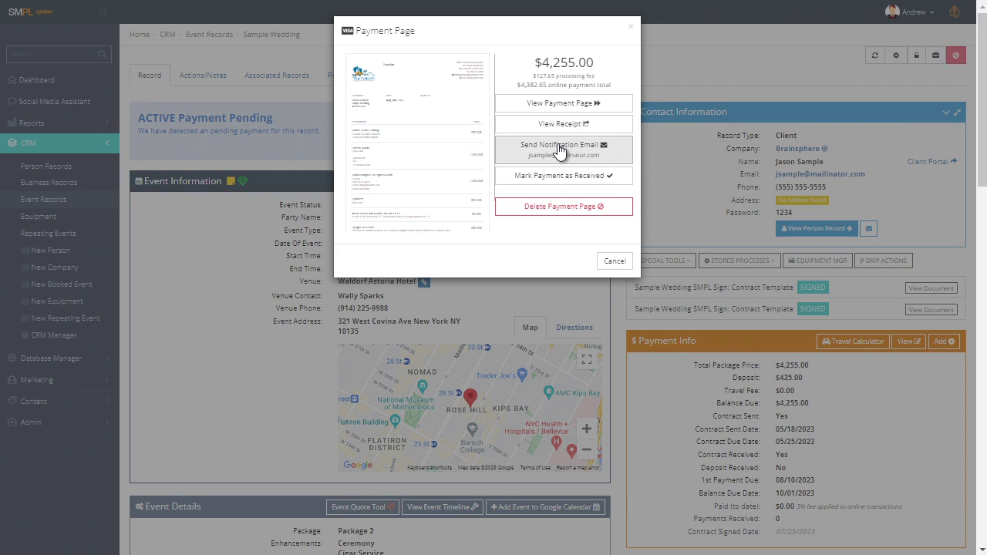
Step: Examine the client's online payment page, including the invoice print preview, card payment form and ACH transfer instructions
{"action": "left_click", "coordinate": [568, 105]}
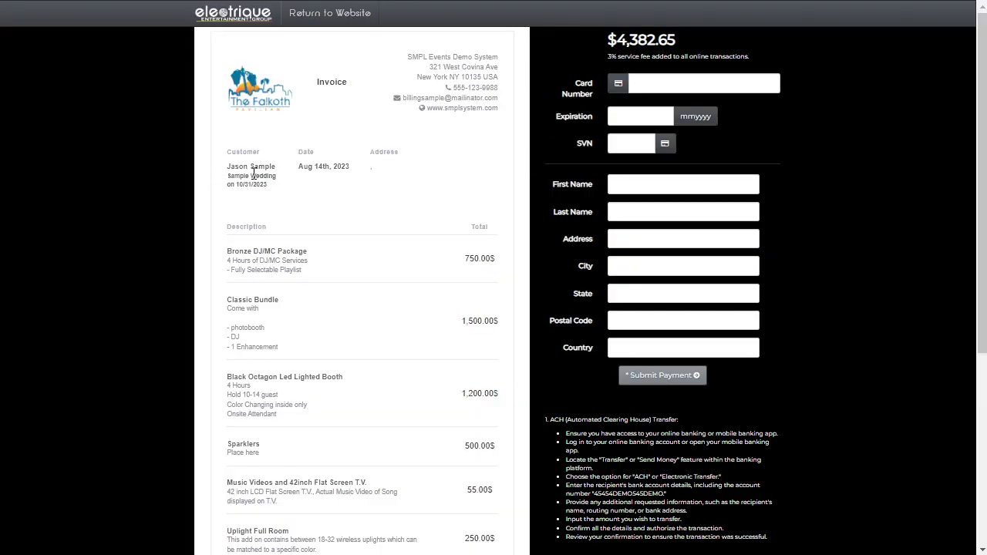
{"action": "scroll", "coordinate": [414, 177], "scroll_direction": "down", "scroll_amount": 3}
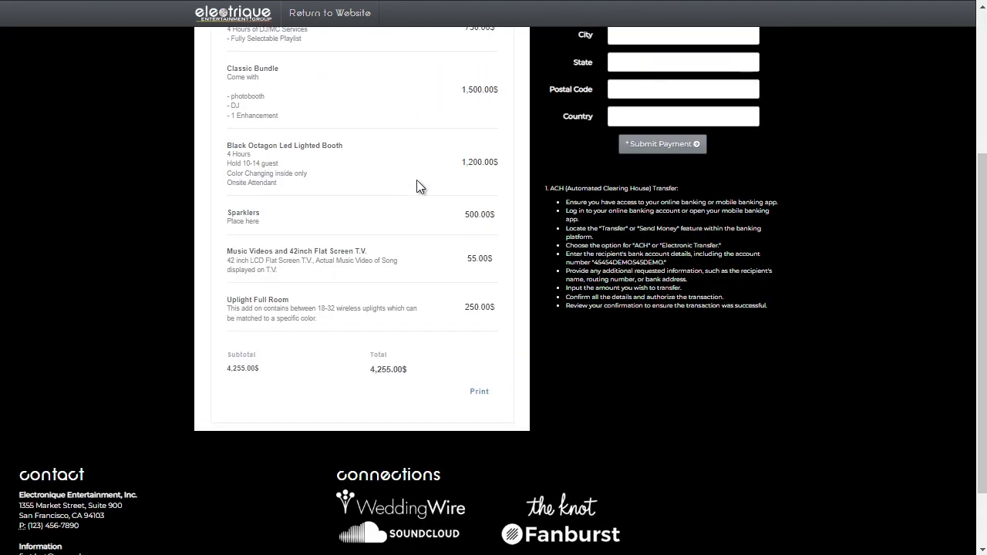
{"action": "left_click", "coordinate": [479, 391]}
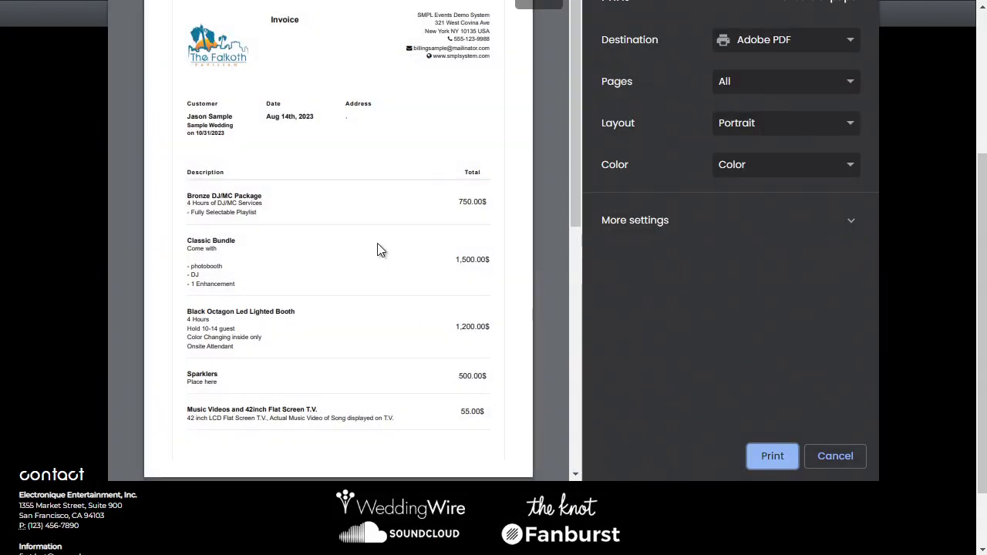
{"action": "scroll", "coordinate": [408, 189], "scroll_direction": "down", "scroll_amount": 5}
{"action": "scroll", "coordinate": [539, 315], "scroll_direction": "up", "scroll_amount": 5}
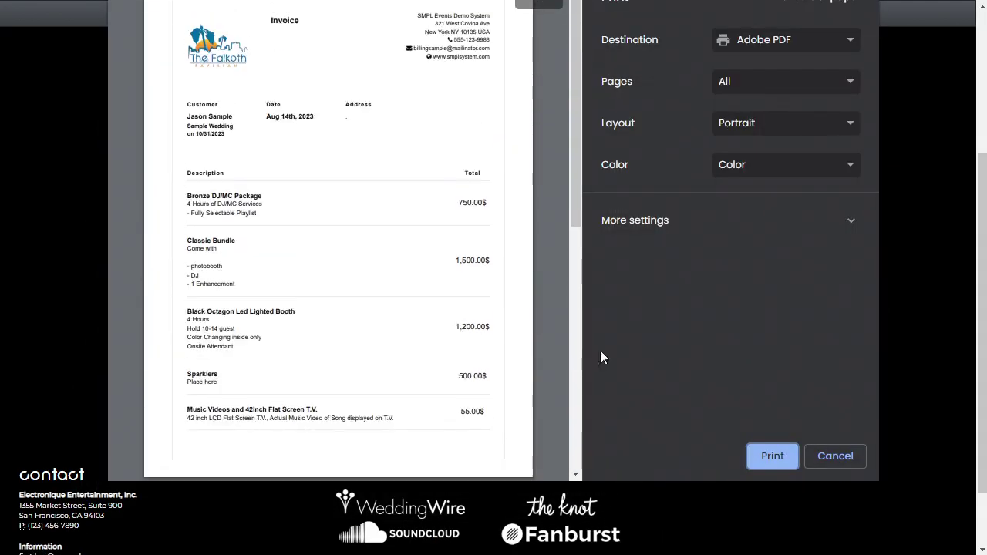
{"action": "left_click", "coordinate": [833, 456]}
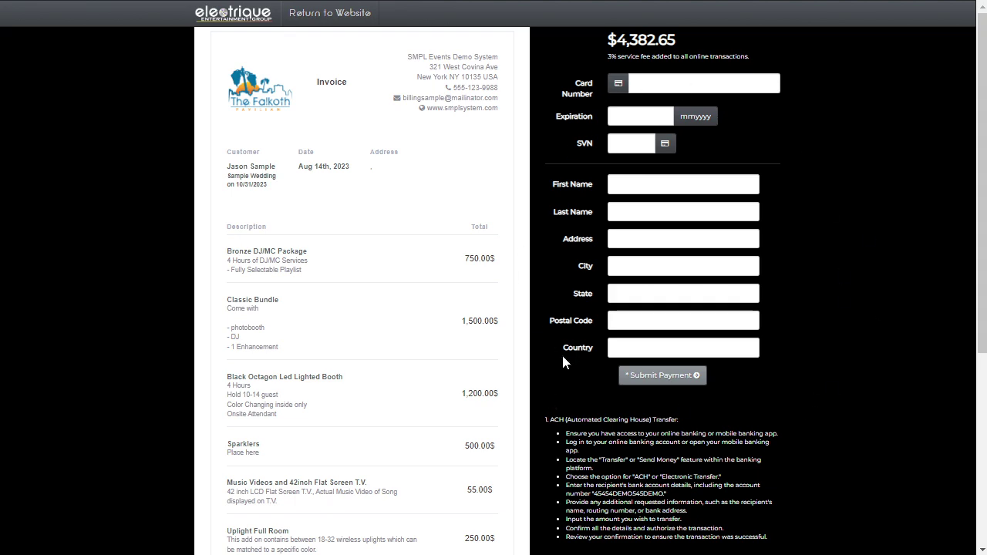
{"action": "scroll", "coordinate": [555, 378], "scroll_direction": "down", "scroll_amount": 3}
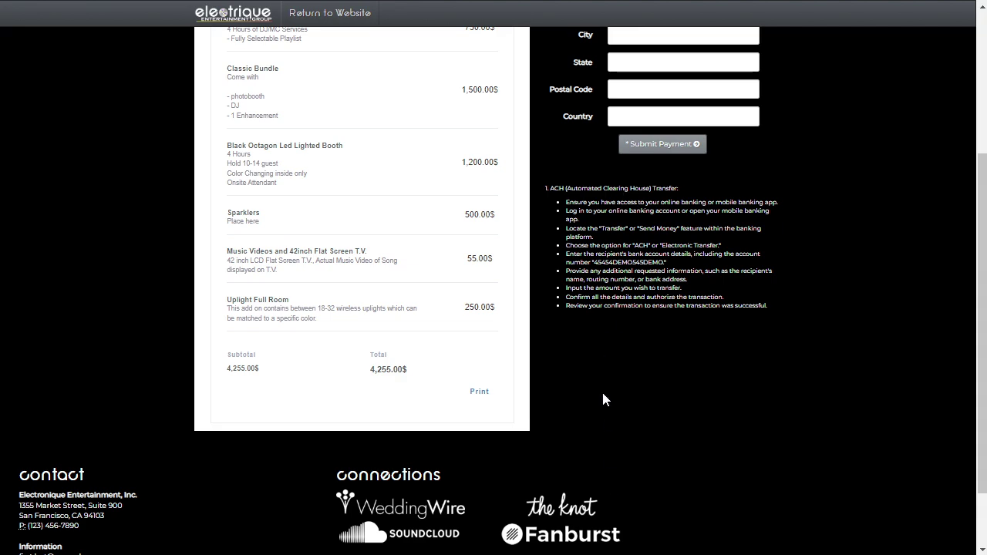
{"action": "scroll", "coordinate": [601, 390], "scroll_direction": "up", "scroll_amount": 3}
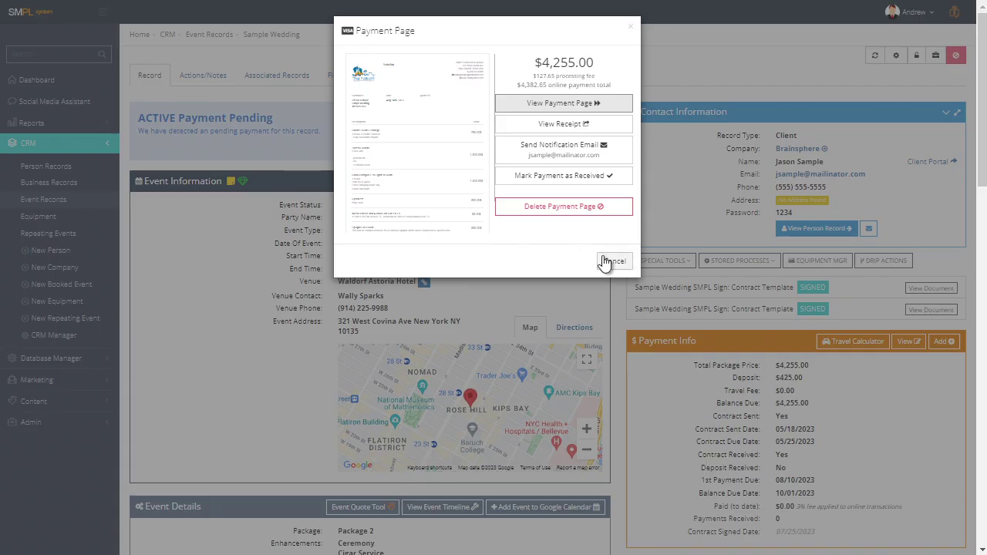
Step: Reopen the pending payment's information and mark the payment as received
{"action": "left_click", "coordinate": [607, 262]}
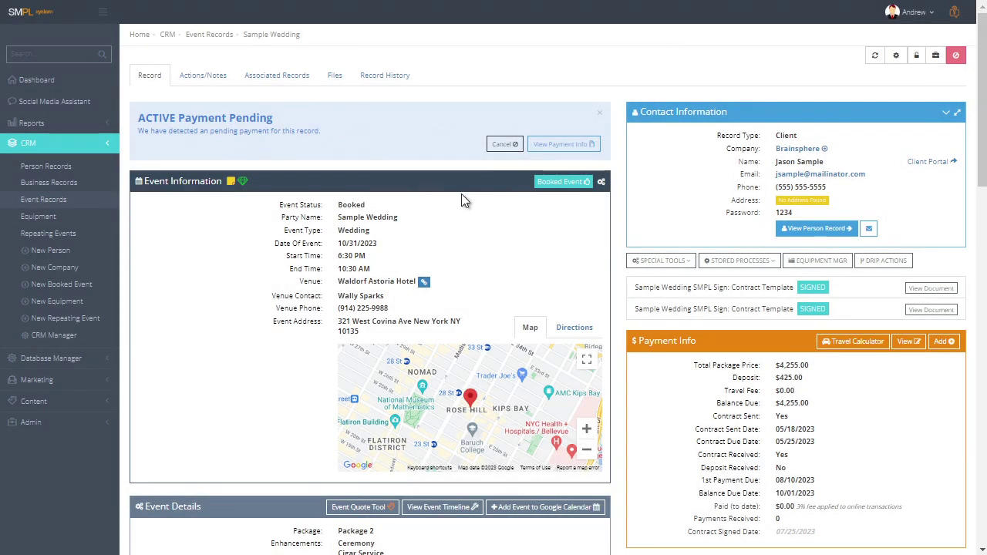
{"action": "left_click", "coordinate": [566, 146]}
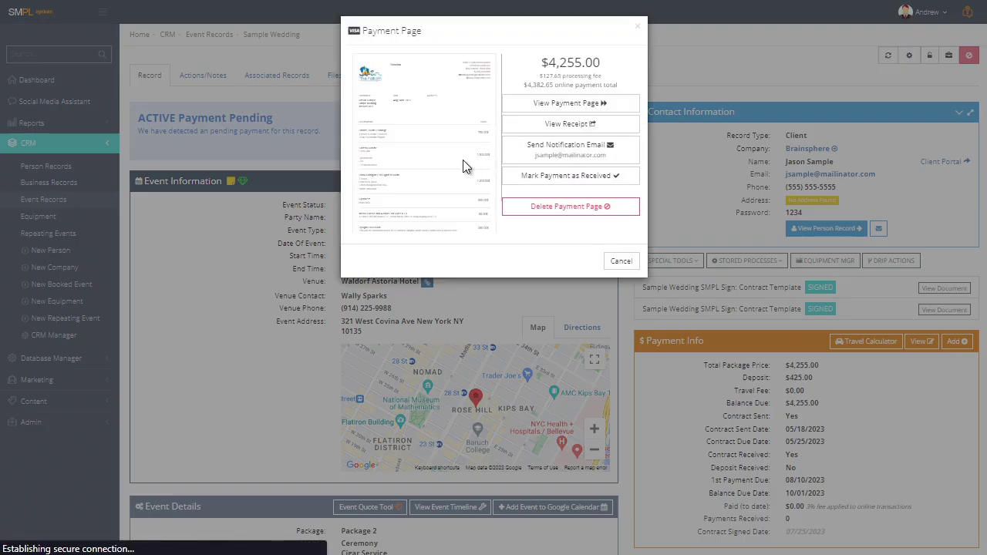
{"action": "left_click", "coordinate": [568, 179]}
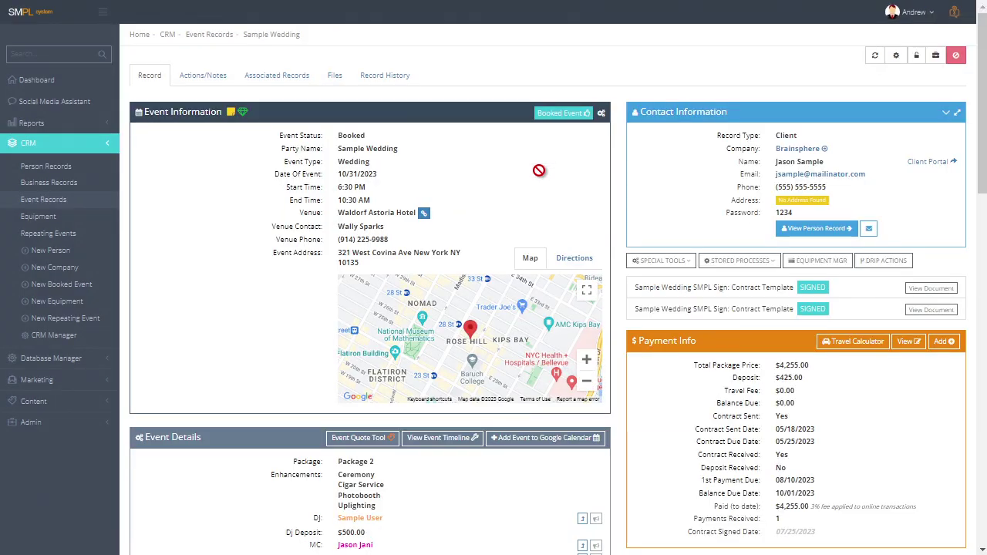
Step: Review the event's payment info and the details of its paid payment page
{"action": "scroll", "coordinate": [609, 228], "scroll_direction": "down", "scroll_amount": 3}
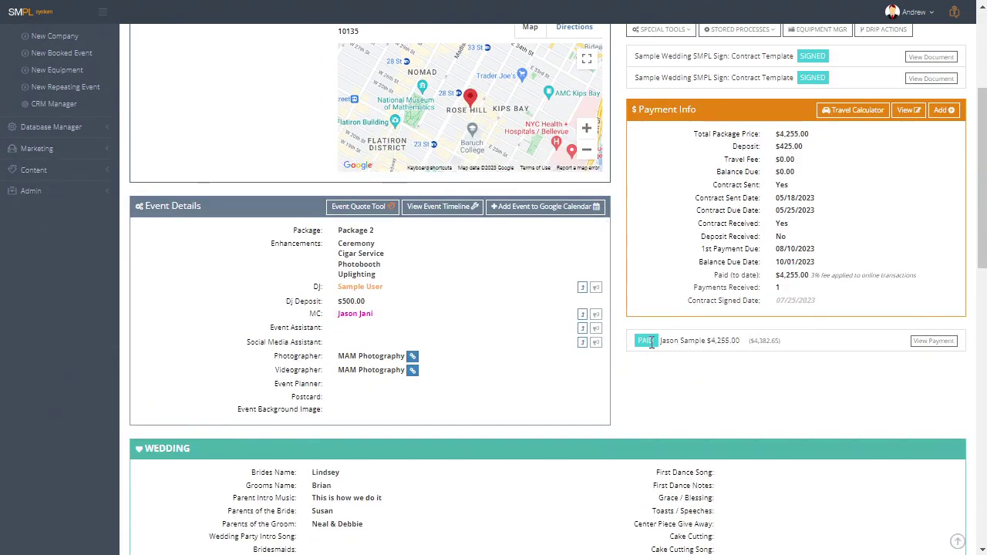
{"action": "left_click", "coordinate": [932, 345]}
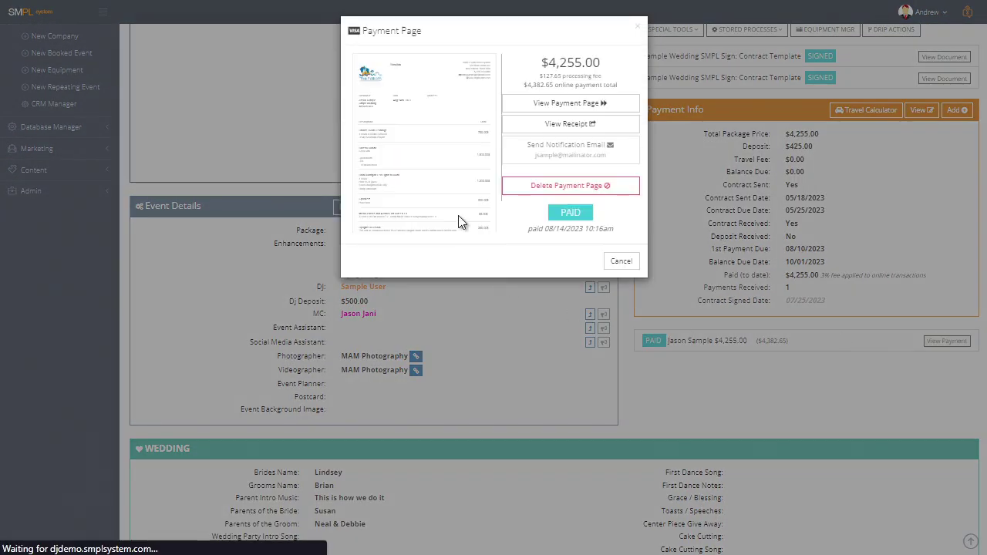
{"action": "left_click", "coordinate": [622, 262]}
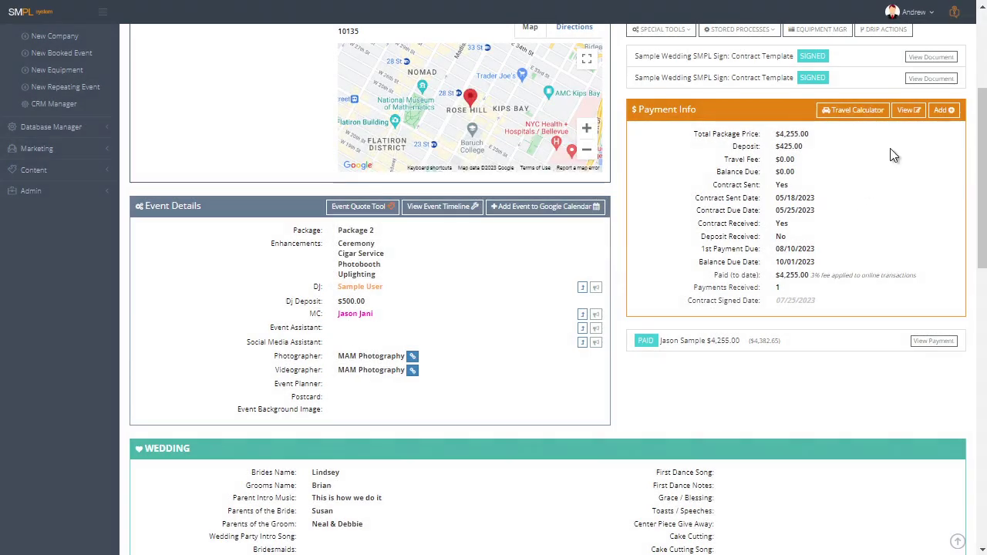
Step: Check the event's payment history, open the linked client record and review its Sample Wedding transaction
{"action": "left_click", "coordinate": [908, 112]}
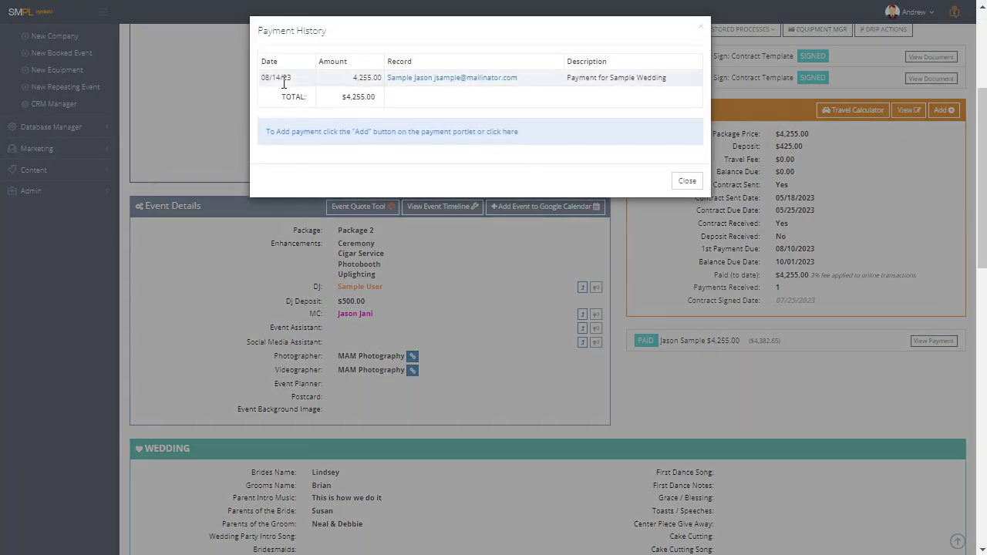
{"action": "left_click", "coordinate": [445, 79]}
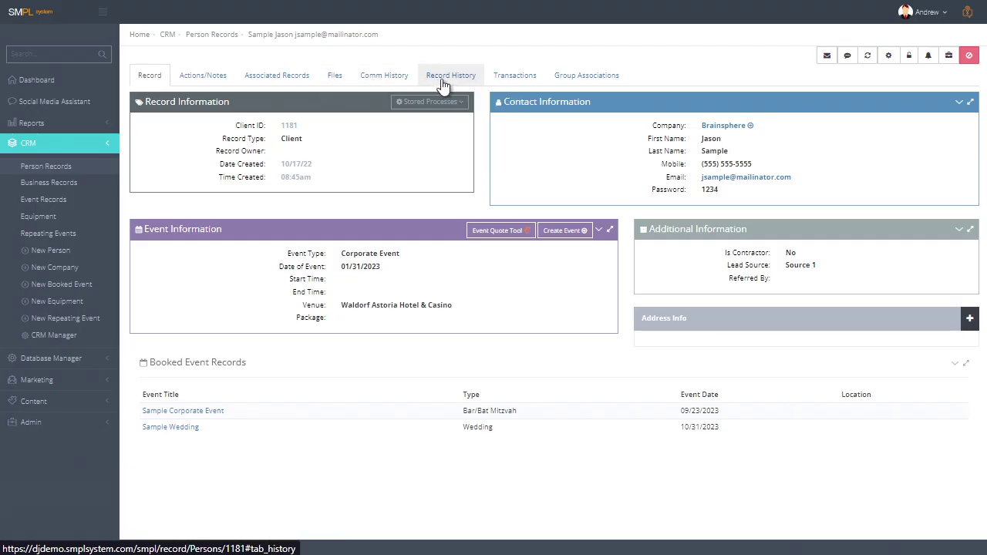
{"action": "left_click", "coordinate": [505, 81]}
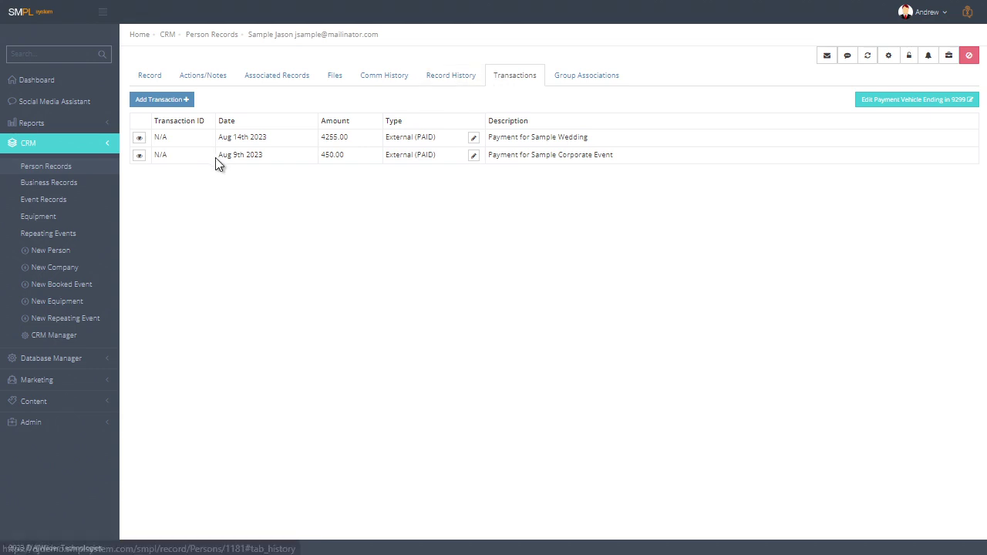
{"action": "left_click", "coordinate": [139, 138]}
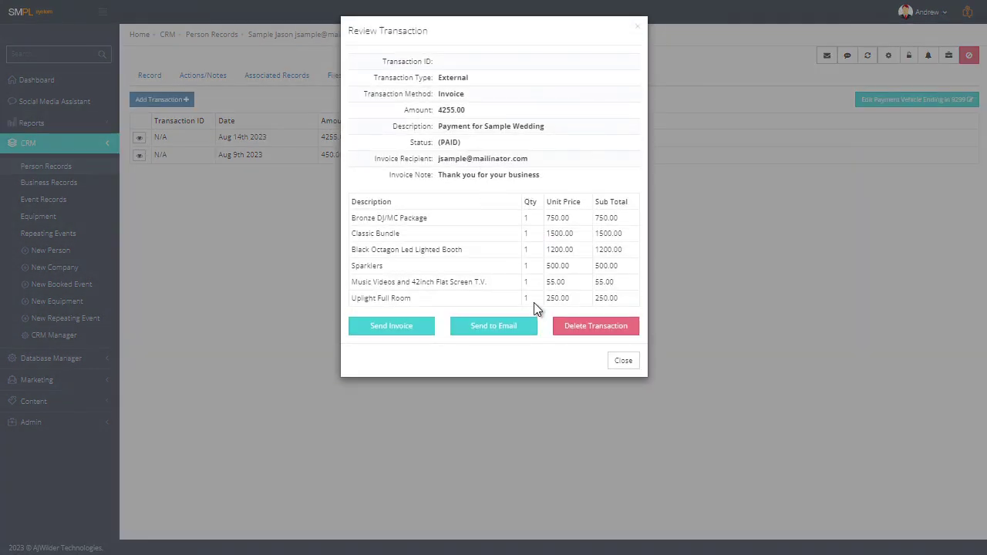
{"action": "left_click", "coordinate": [623, 361]}
Step: Read the pending payment notification and the Electronique Entertainment invoice email in the client's communication history
{"action": "left_click", "coordinate": [382, 77]}
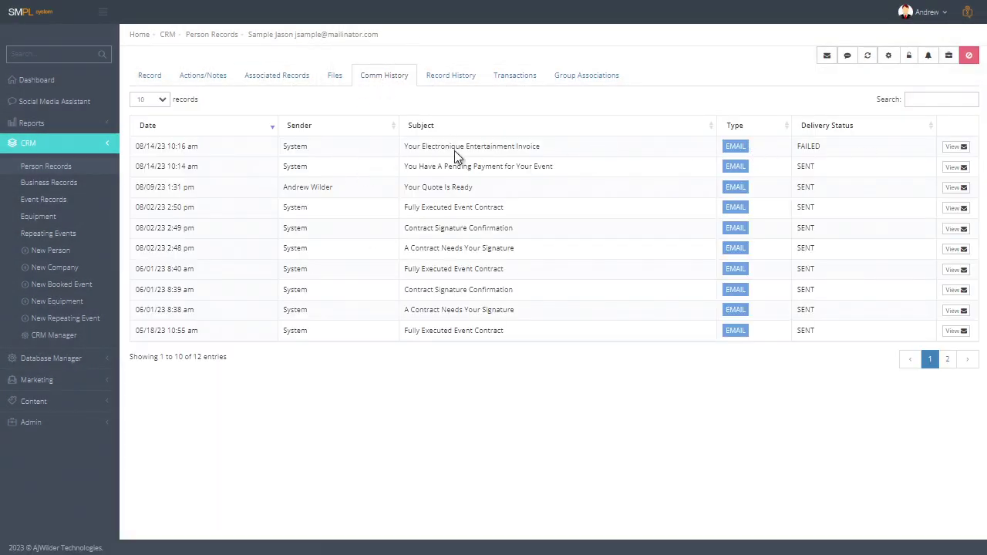
{"action": "left_click", "coordinate": [954, 166]}
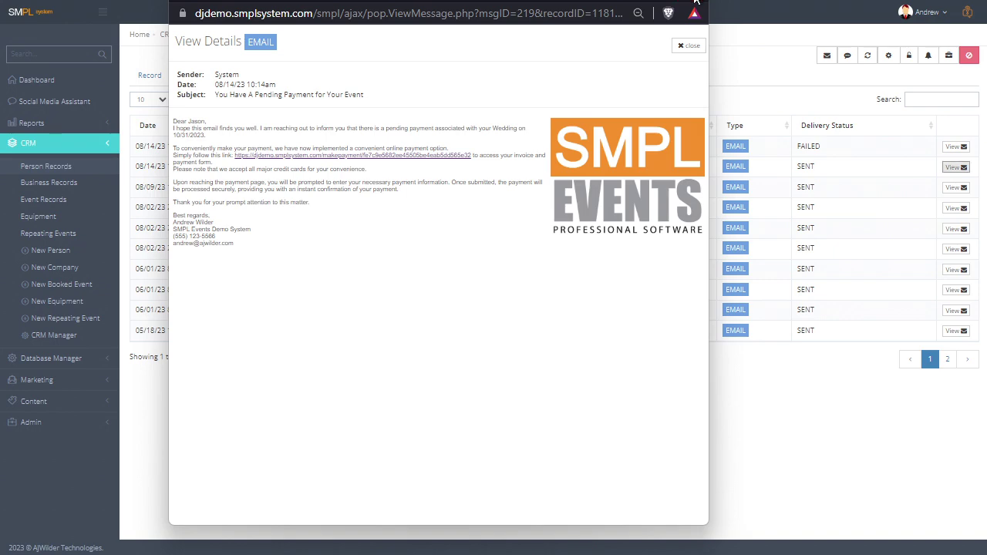
{"action": "left_click", "coordinate": [903, 125]}
{"action": "left_click", "coordinate": [954, 146]}
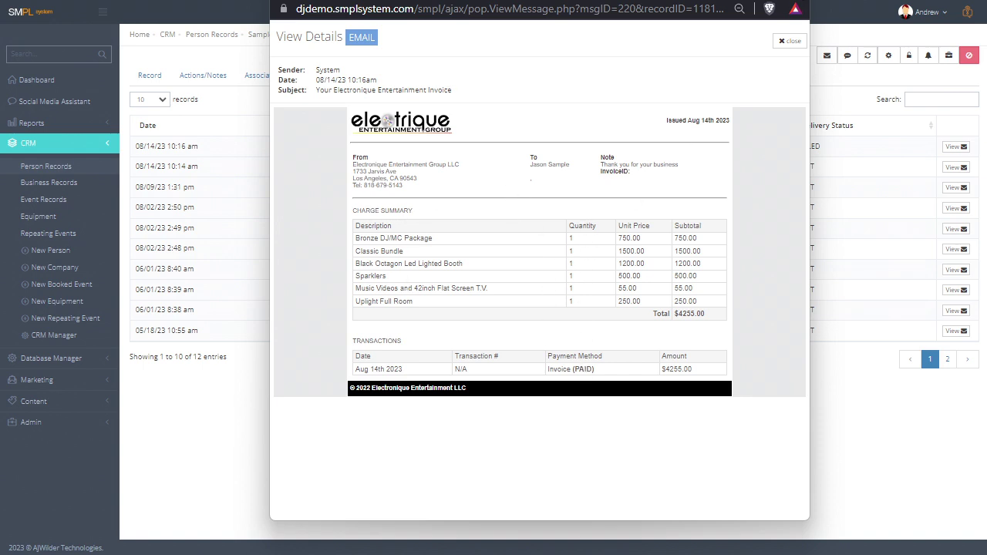
{"action": "left_click", "coordinate": [790, 41]}
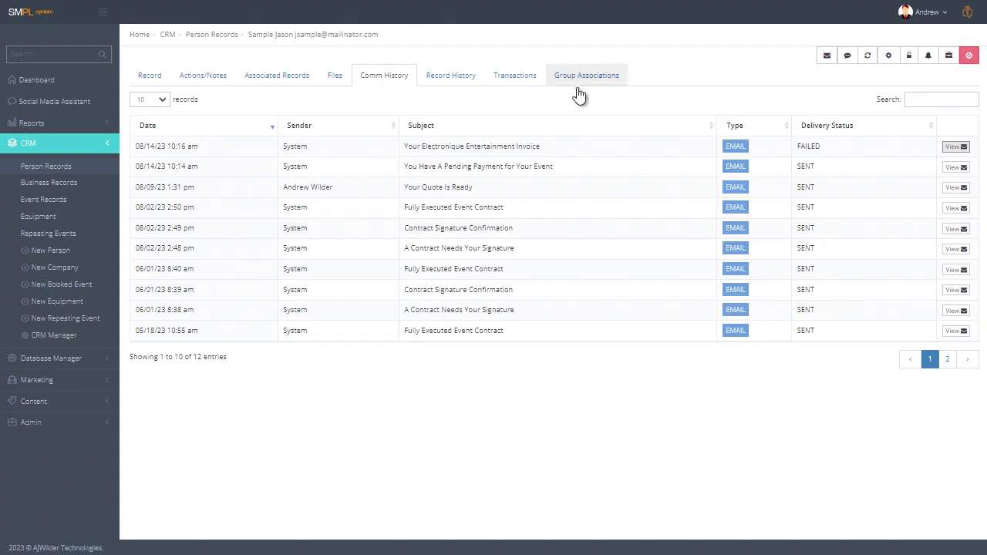
Step: Return to the Sample Wedding event and create a payment page for the venue, Waldorf Astoria Hotel, with line items imported from the quote
{"action": "left_click", "coordinate": [163, 77]}
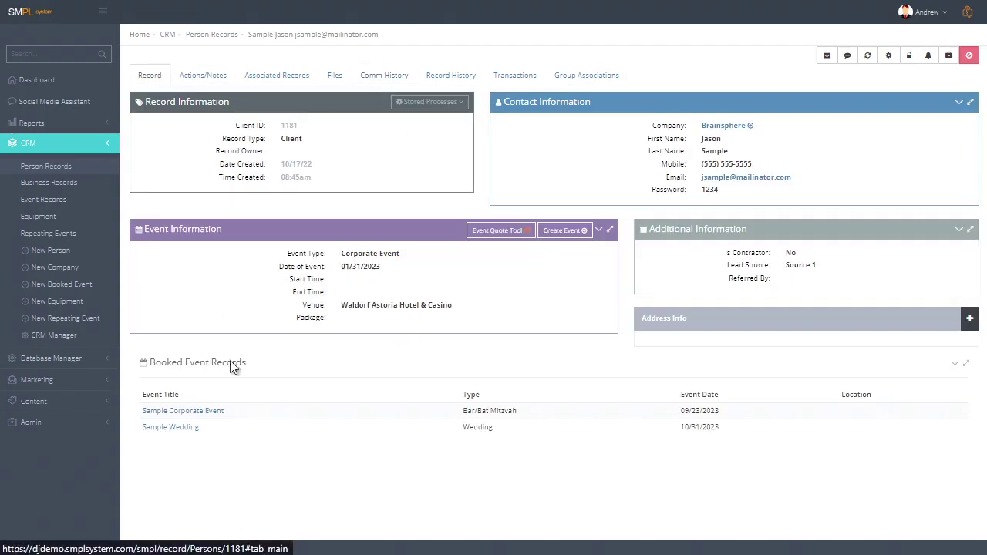
{"action": "left_click", "coordinate": [177, 432]}
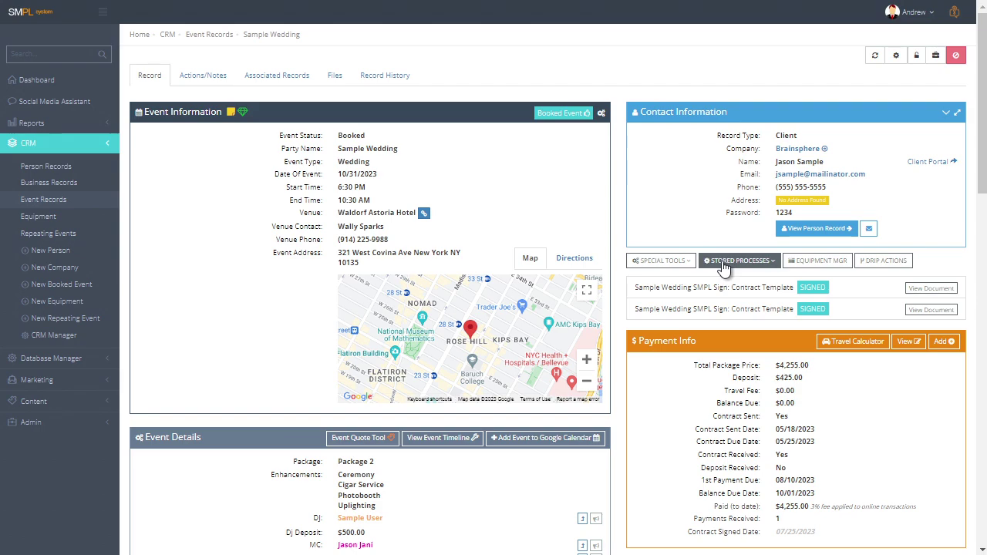
{"action": "left_click", "coordinate": [643, 262]}
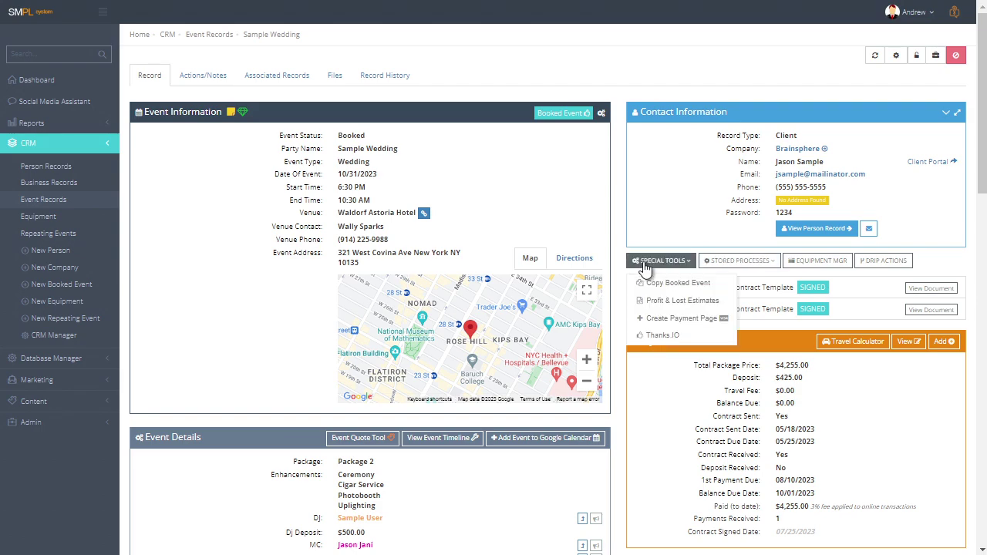
{"action": "left_click", "coordinate": [668, 321]}
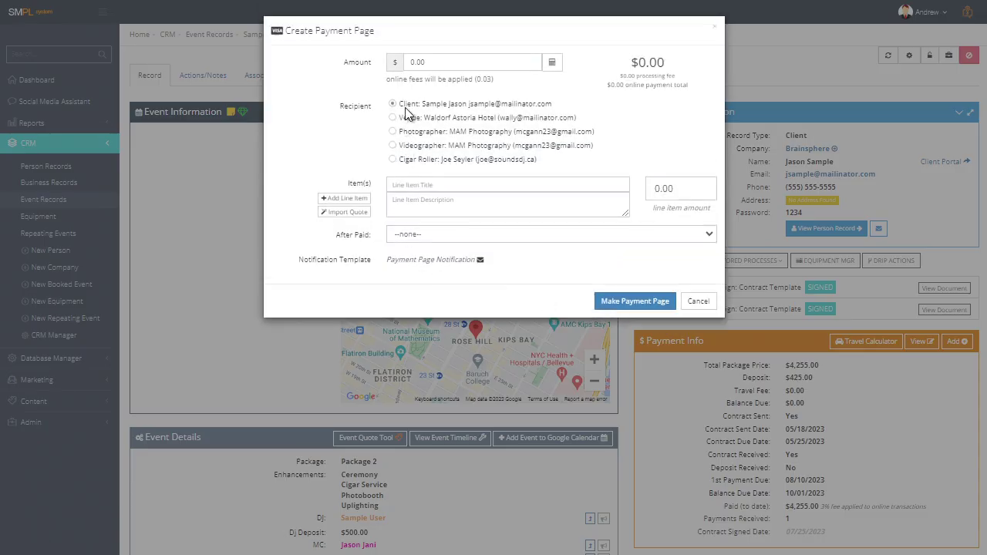
{"action": "left_click", "coordinate": [404, 118]}
{"action": "left_click", "coordinate": [343, 213]}
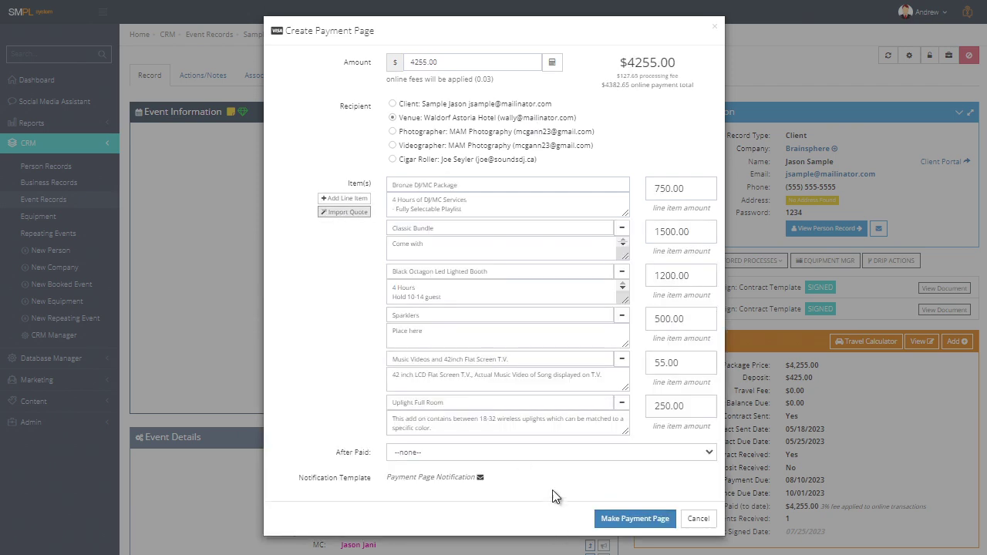
{"action": "left_click", "coordinate": [616, 520]}
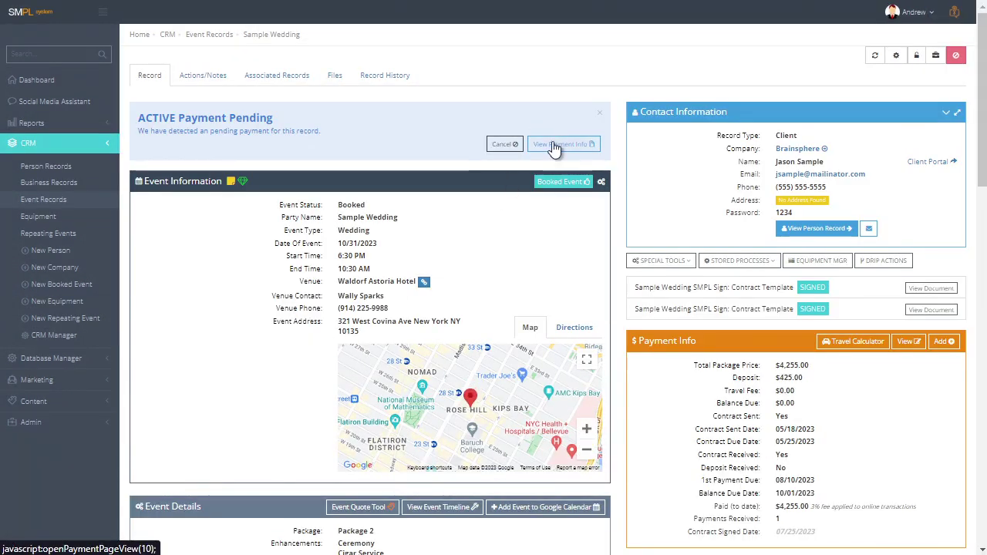
Step: Examine the venue's online payment page, including the customer details and the itemized invoice
{"action": "left_click", "coordinate": [553, 146]}
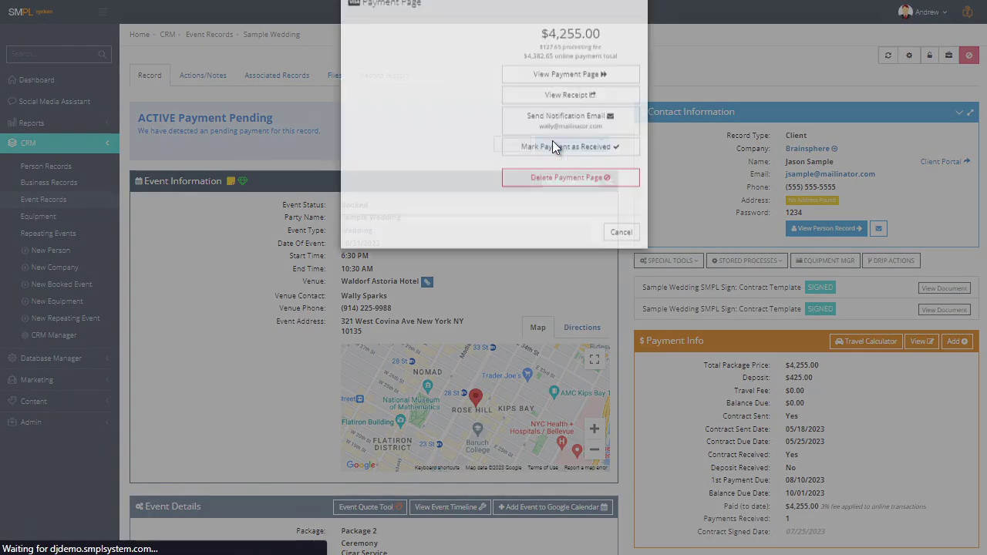
{"action": "left_click", "coordinate": [547, 105]}
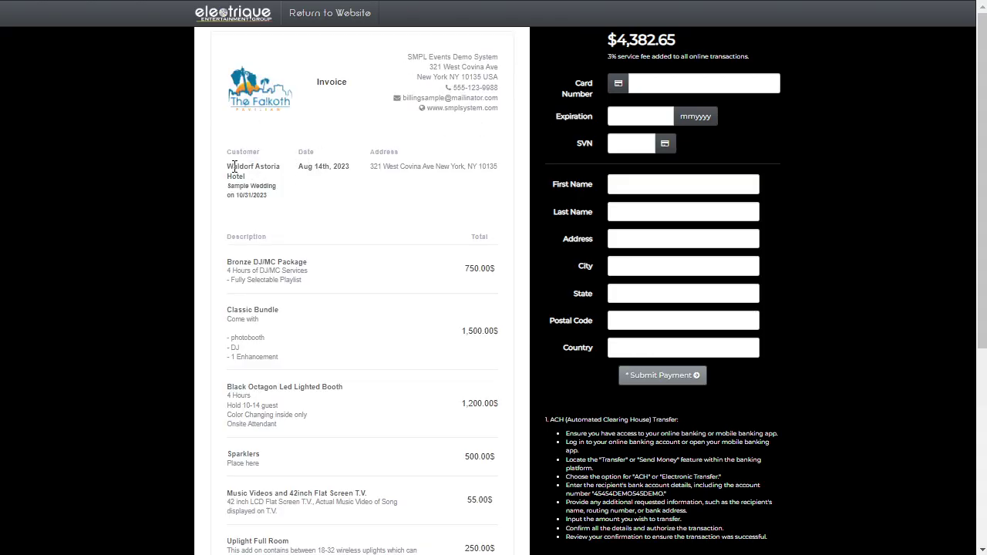
{"action": "left_click_drag", "start_coordinate": [227, 165], "coordinate": [277, 195]}
{"action": "scroll", "coordinate": [360, 211], "scroll_direction": "down", "scroll_amount": 3}
{"action": "scroll", "coordinate": [363, 210], "scroll_direction": "up", "scroll_amount": 2}
{"action": "scroll", "coordinate": [363, 210], "scroll_direction": "up", "scroll_amount": 1}
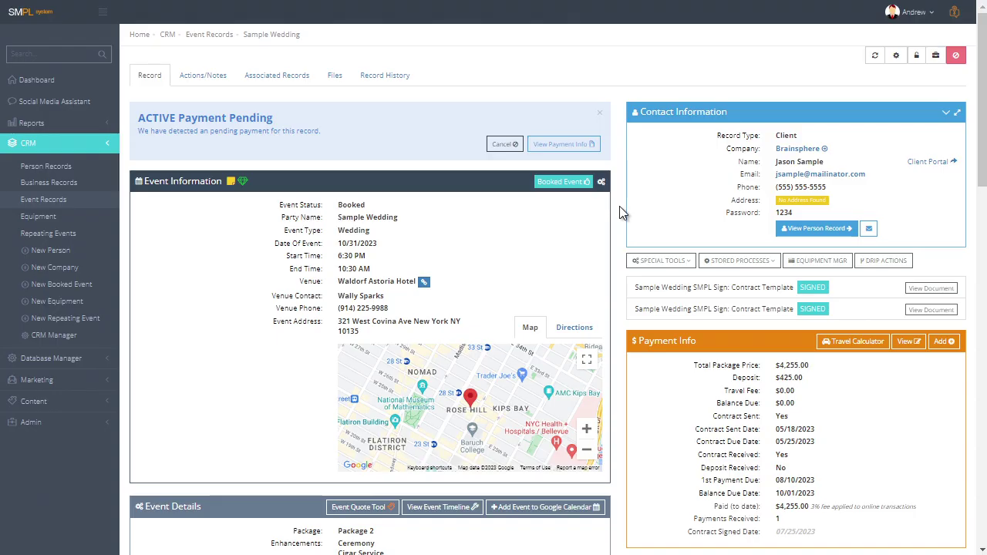
Step: Delete the venue's pending payment page and confirm the deletion
{"action": "left_click", "coordinate": [567, 145]}
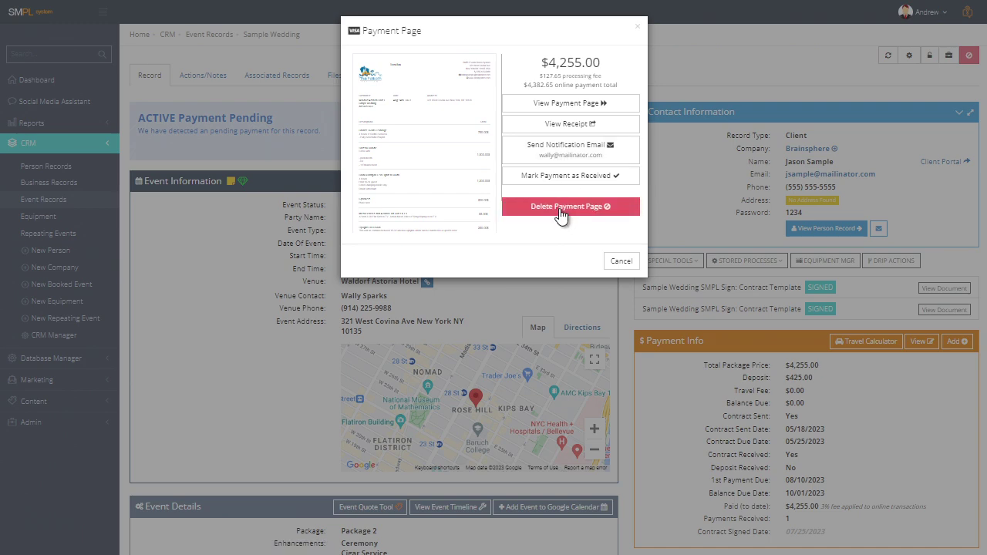
{"action": "left_click", "coordinate": [559, 215]}
{"action": "left_click", "coordinate": [571, 67]}
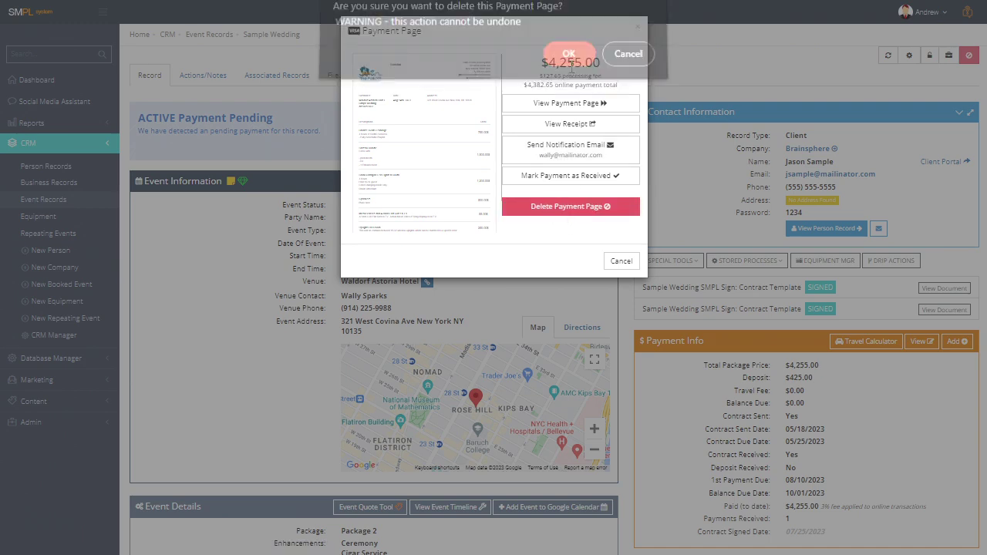